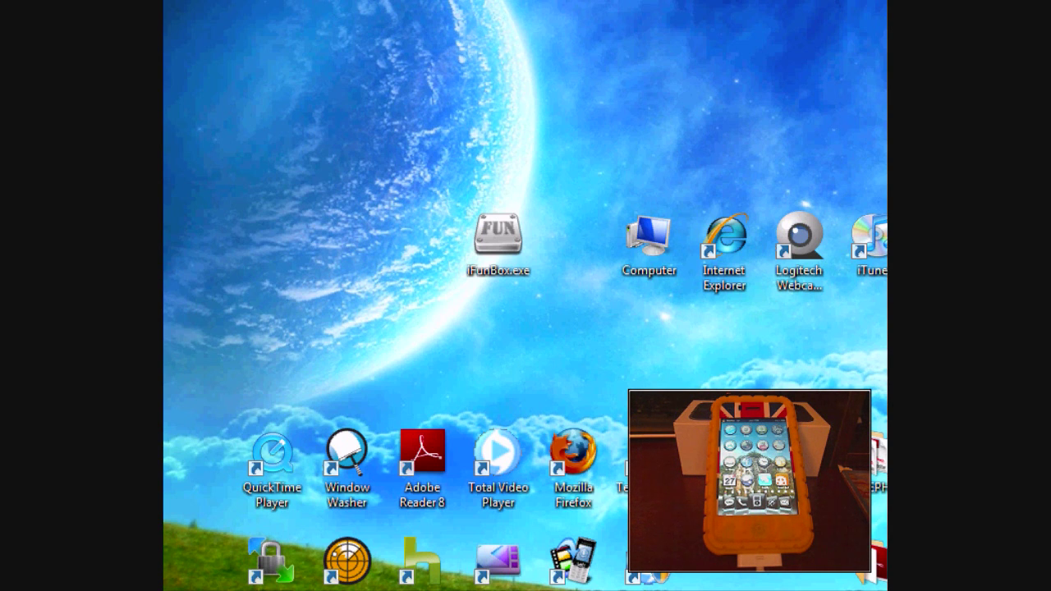
Launch Internet Explorer and enlarge its window.
{"action": "left_click_drag", "start_coordinate": [676, 353], "coordinate": [370, 117]}
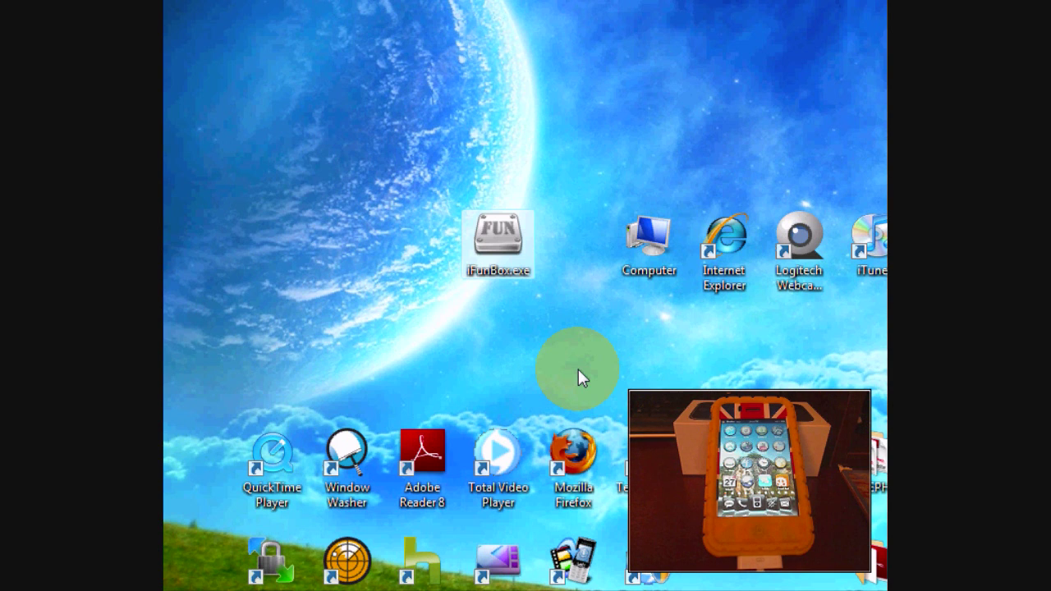
{"action": "left_click_drag", "start_coordinate": [381, 192], "coordinate": [566, 331]}
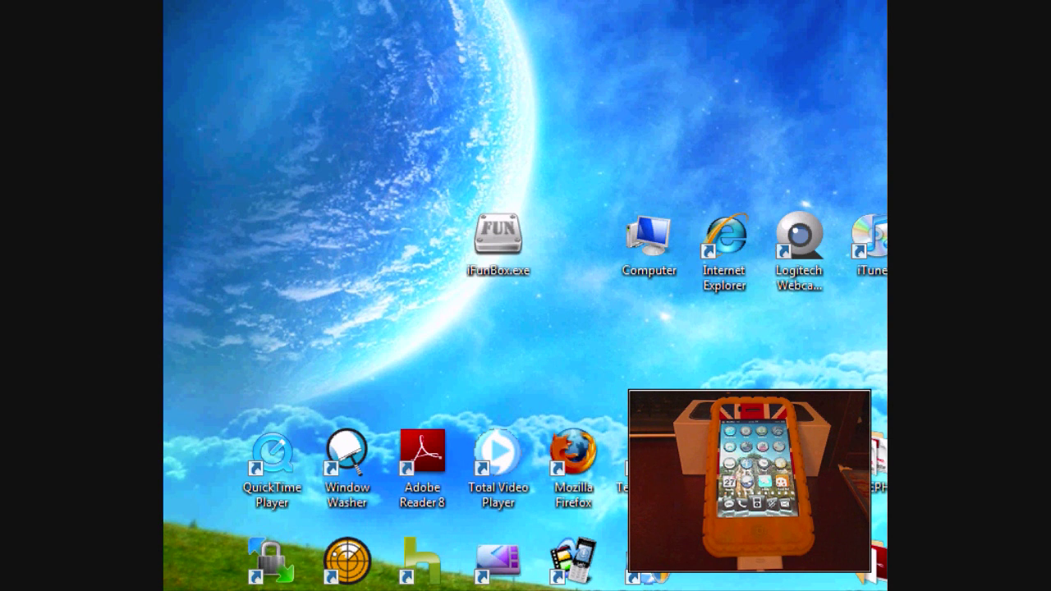
{"action": "double_click", "coordinate": [726, 242]}
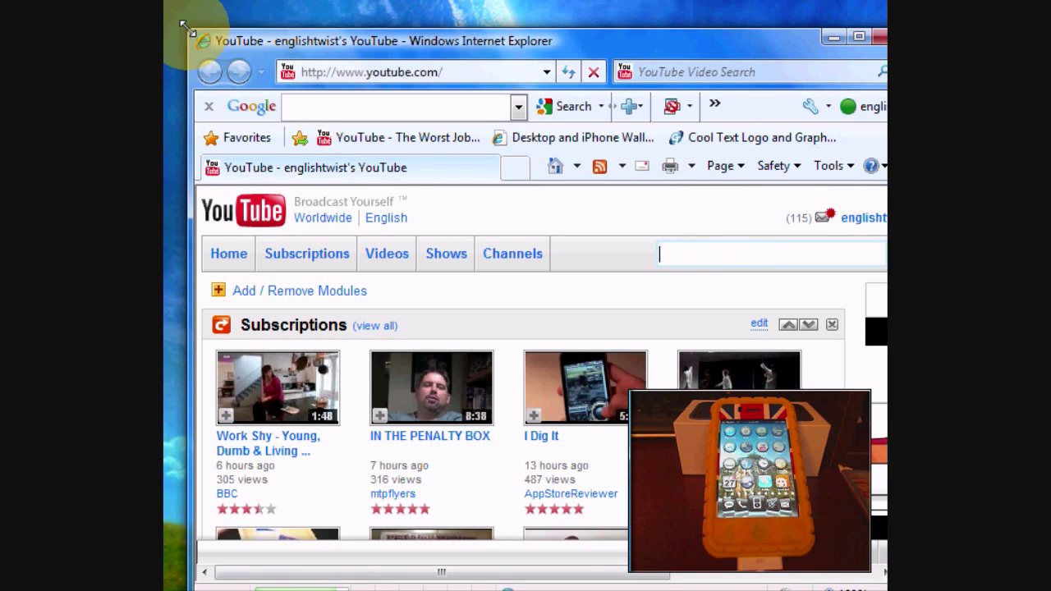
{"action": "left_click_drag", "start_coordinate": [183, 24], "coordinate": [155, 0]}
{"action": "right_click", "coordinate": [381, 41]}
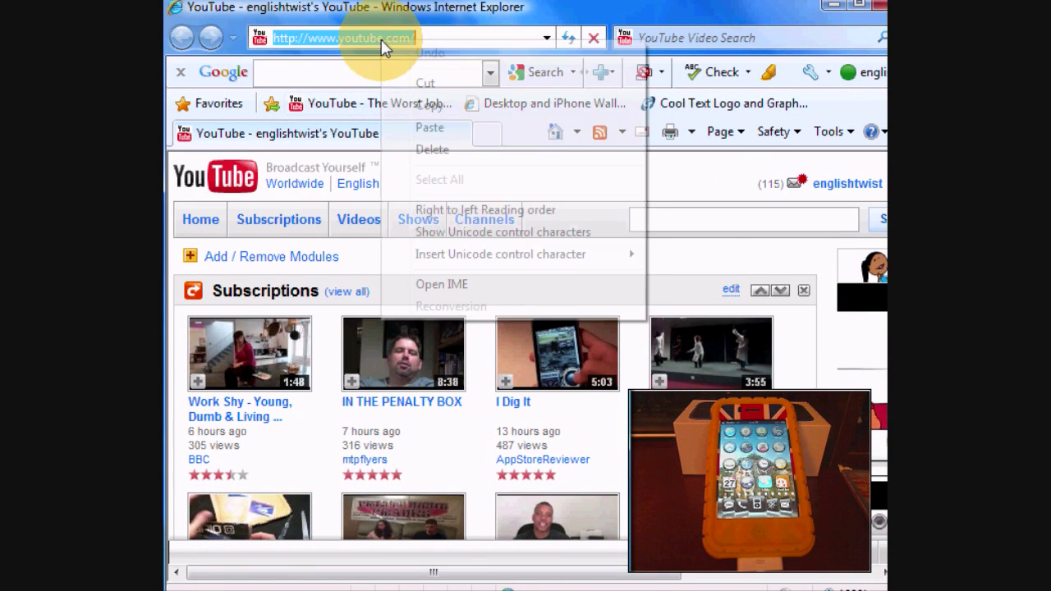
{"action": "left_click", "coordinate": [452, 129]}
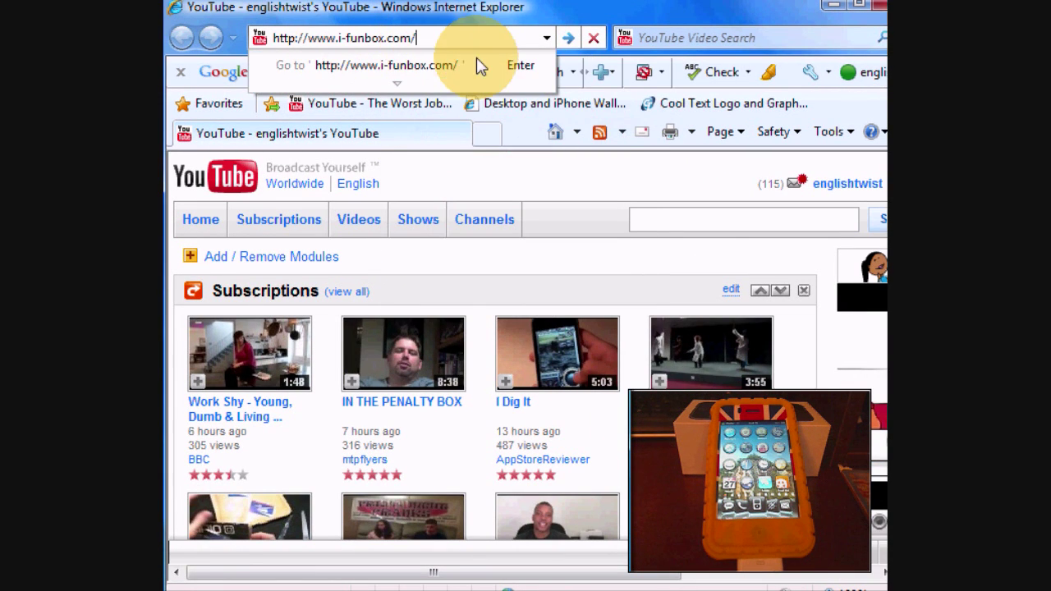
{"action": "left_click", "coordinate": [566, 37]}
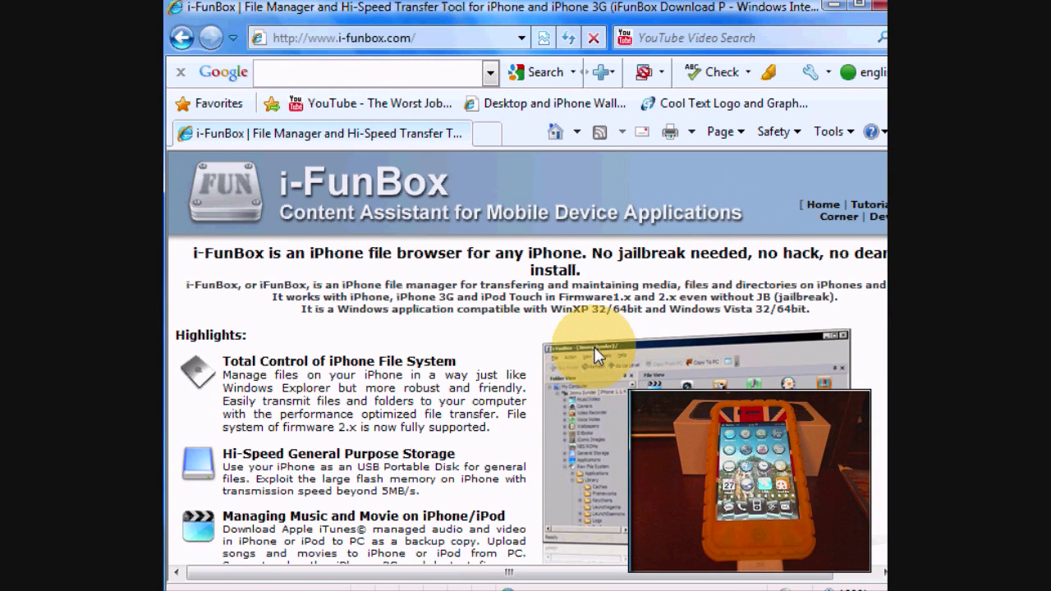
{"action": "scroll", "coordinate": [593, 347], "scroll_direction": "down", "scroll_amount": 5}
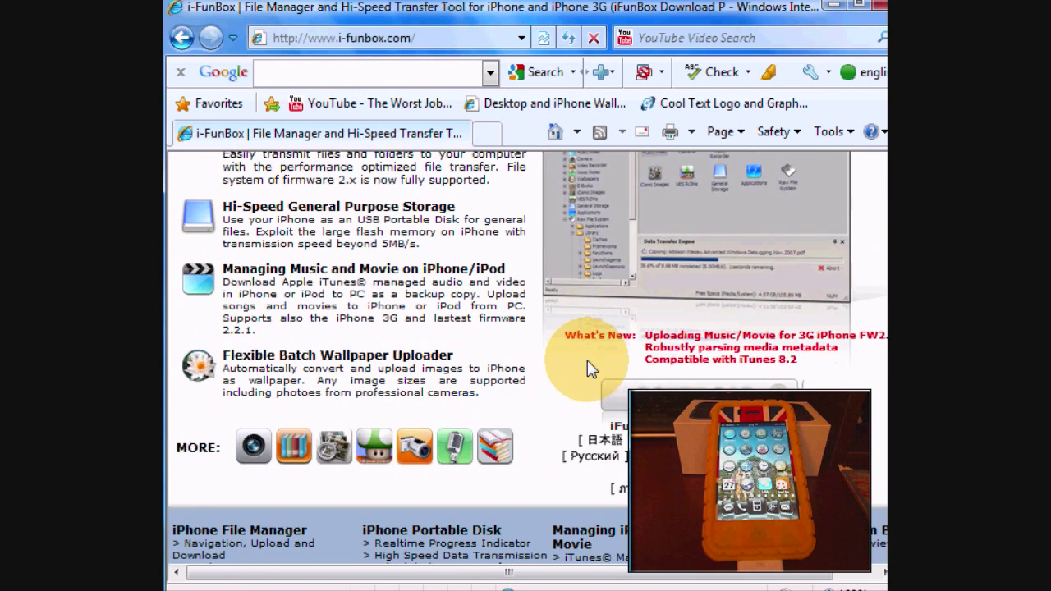
{"action": "scroll", "coordinate": [592, 361], "scroll_direction": "up", "scroll_amount": 4}
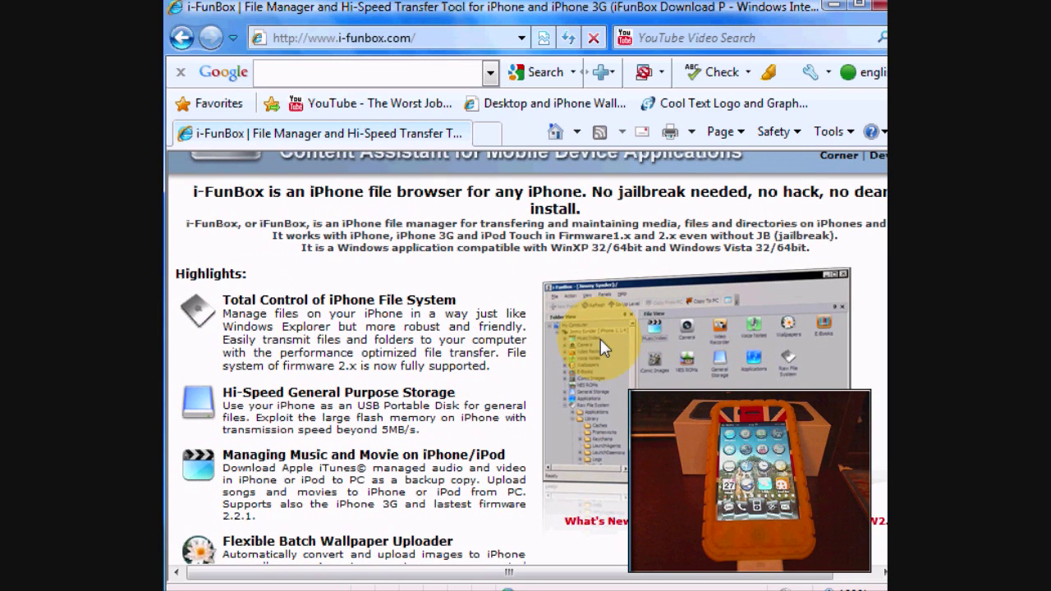
{"action": "scroll", "coordinate": [595, 344], "scroll_direction": "down", "scroll_amount": 4}
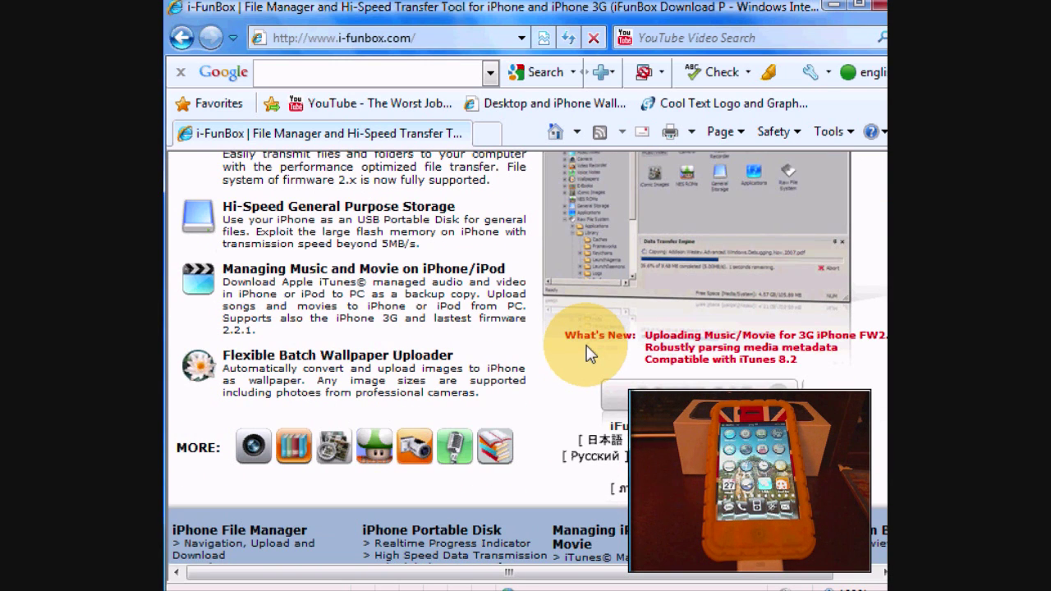
{"action": "scroll", "coordinate": [591, 355], "scroll_direction": "up", "scroll_amount": 3}
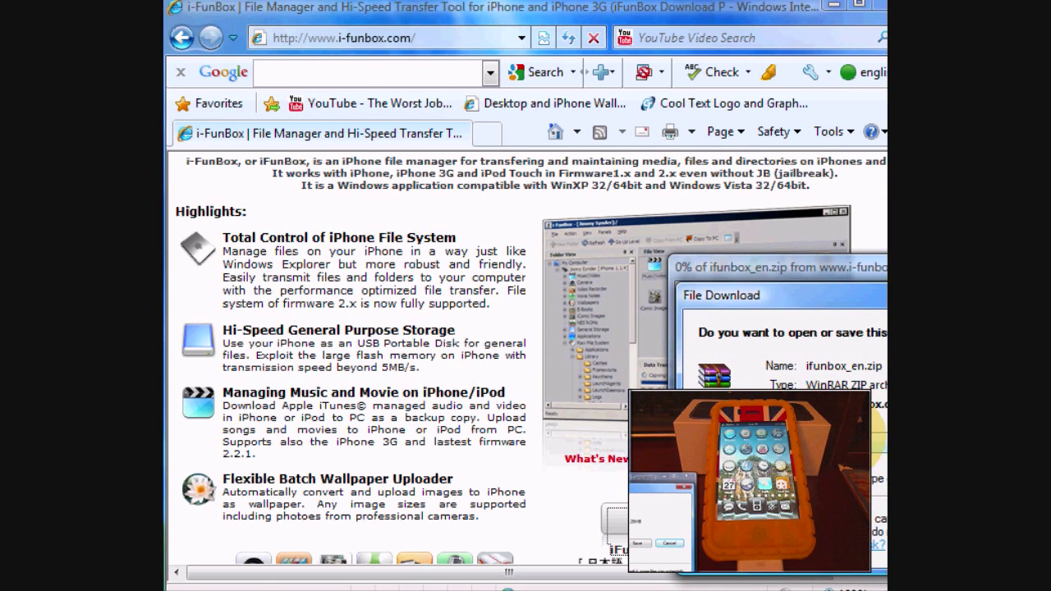
Download ifunbox_en.zip and extract iFunBox.exe from it to the Desktop with WinRAR.
{"action": "left_click", "coordinate": [877, 441]}
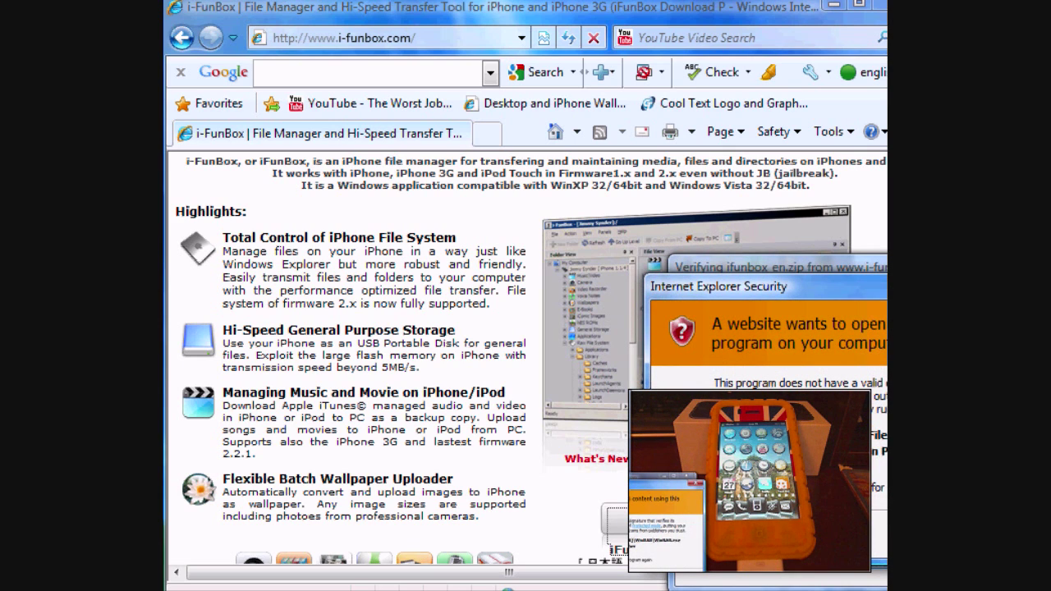
{"action": "key", "text": "Return"}
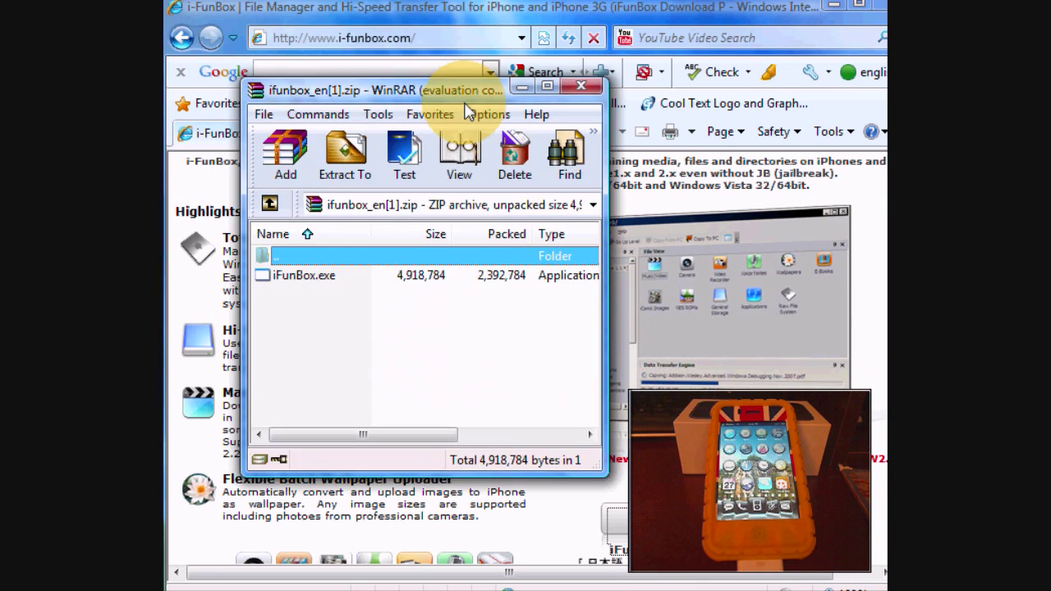
{"action": "left_click", "coordinate": [414, 293]}
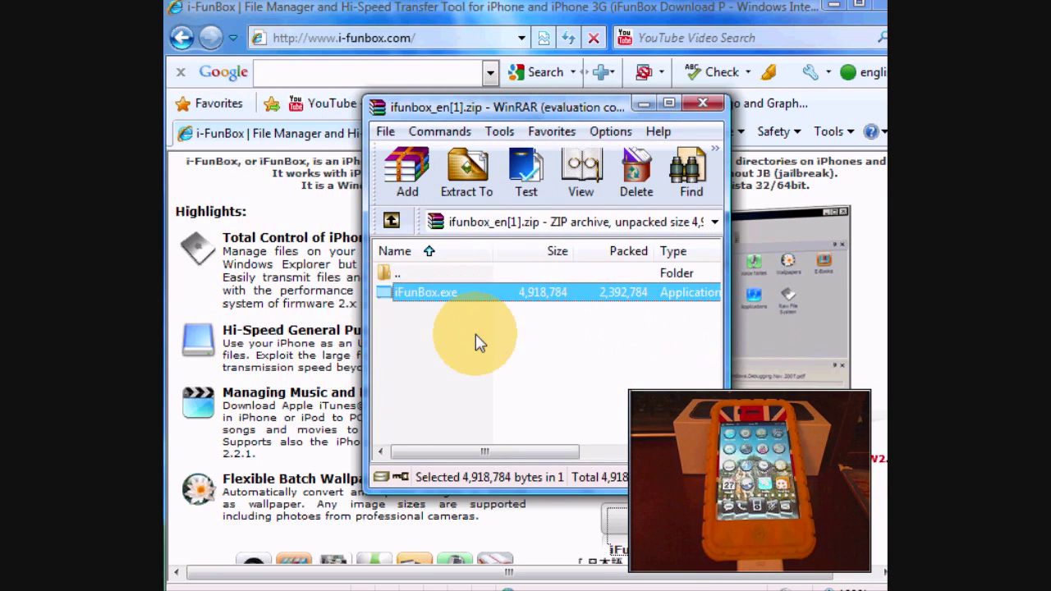
{"action": "left_click", "coordinate": [466, 174]}
{"action": "left_click", "coordinate": [578, 183]}
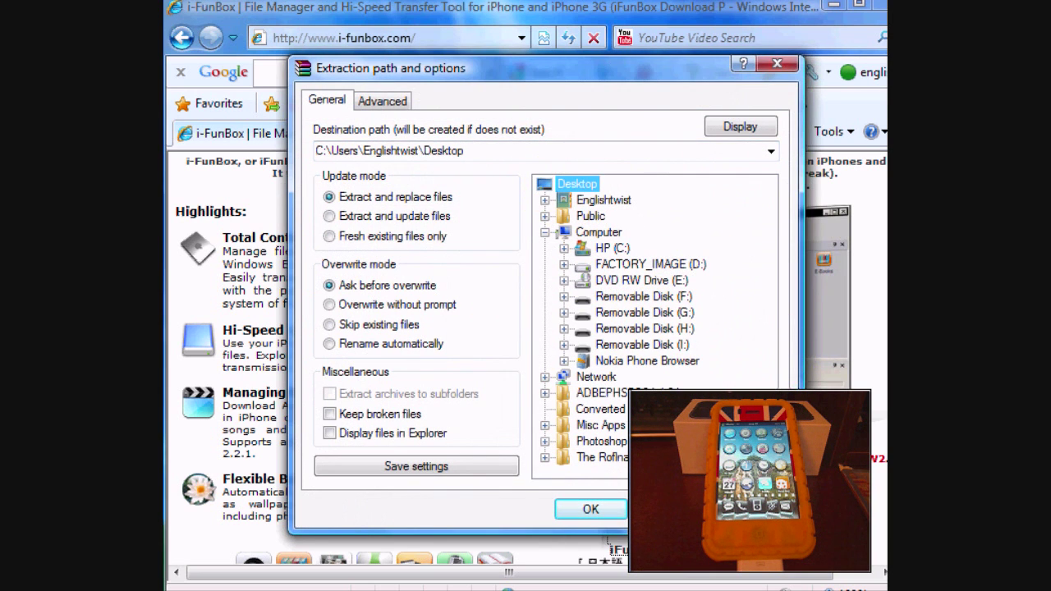
{"action": "key", "text": "Return"}
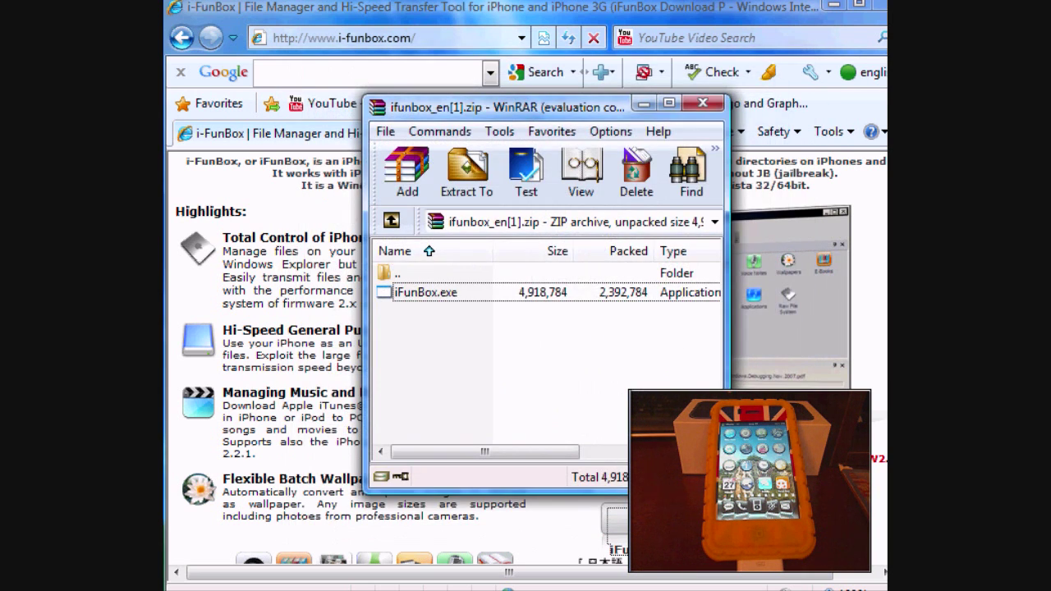
Close WinRAR and minimize Internet Explorer, leaving the extracted iFunBox.exe selected on the desktop.
{"action": "left_click", "coordinate": [702, 103]}
{"action": "left_click", "coordinate": [833, 5]}
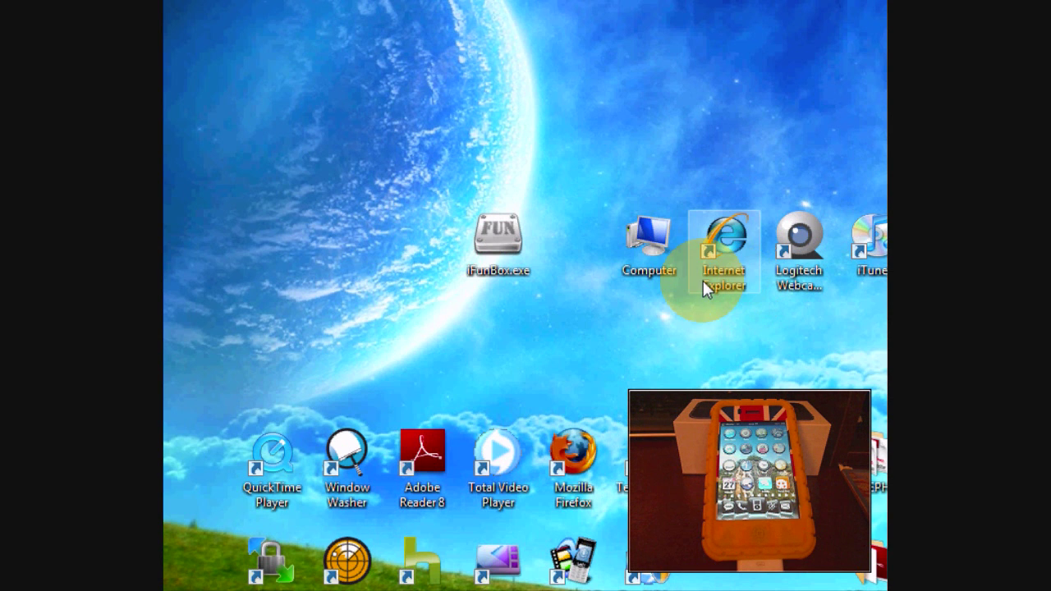
{"action": "left_click", "coordinate": [502, 246]}
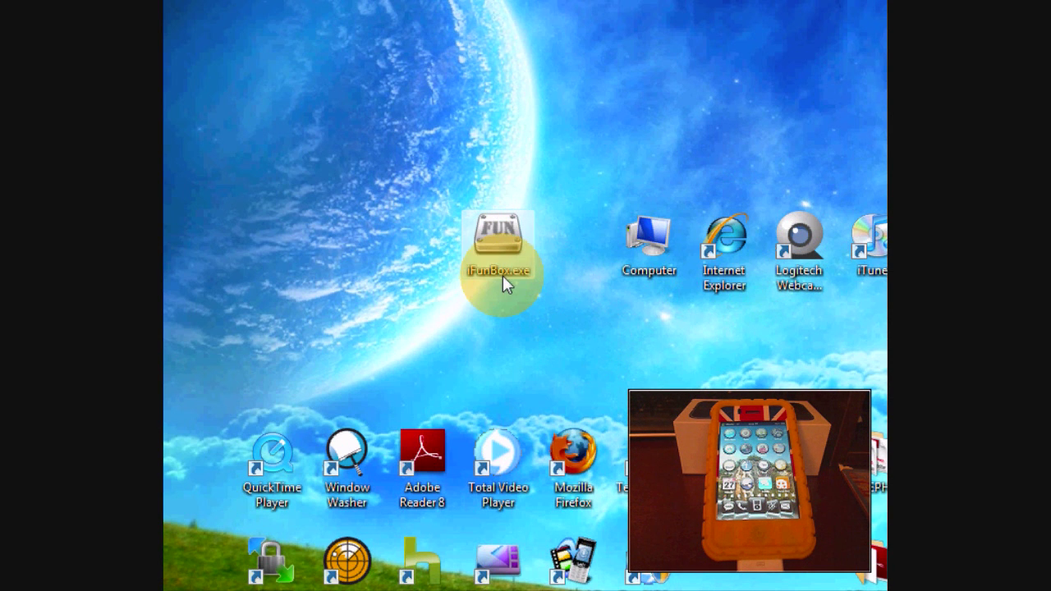
Launch iFunBox.exe, open the connected iPhone and expand its folder tree in Folder View.
{"action": "double_click", "coordinate": [486, 248]}
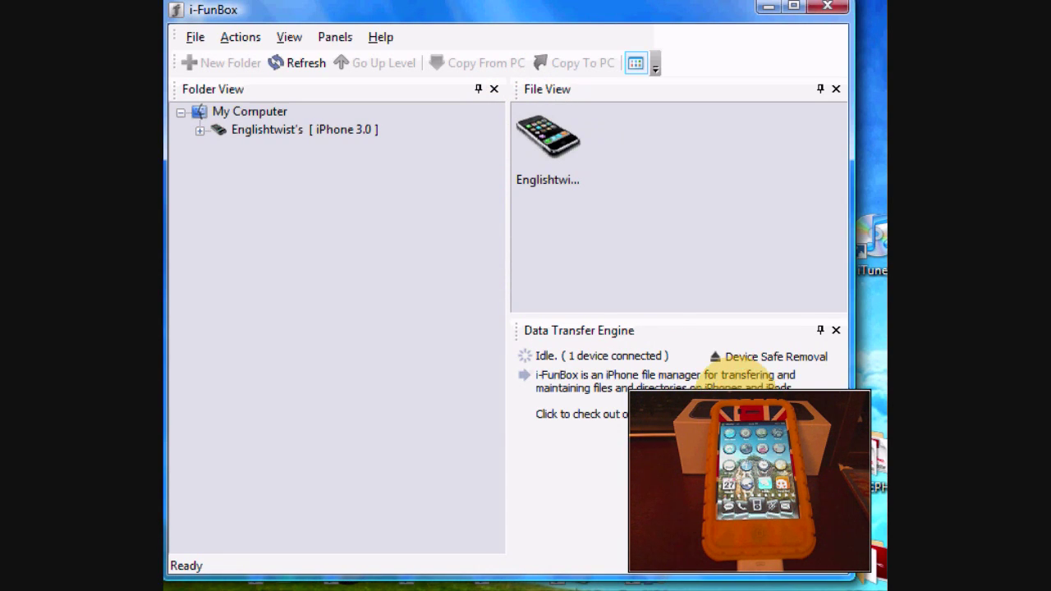
{"action": "left_click", "coordinate": [561, 156]}
{"action": "left_click", "coordinate": [785, 194]}
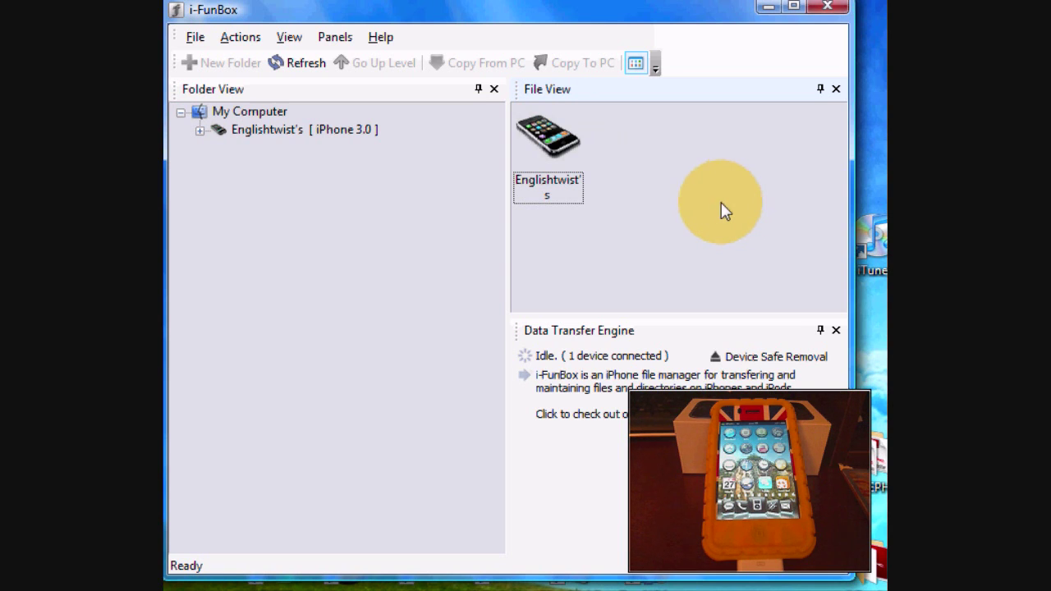
{"action": "double_click", "coordinate": [543, 153]}
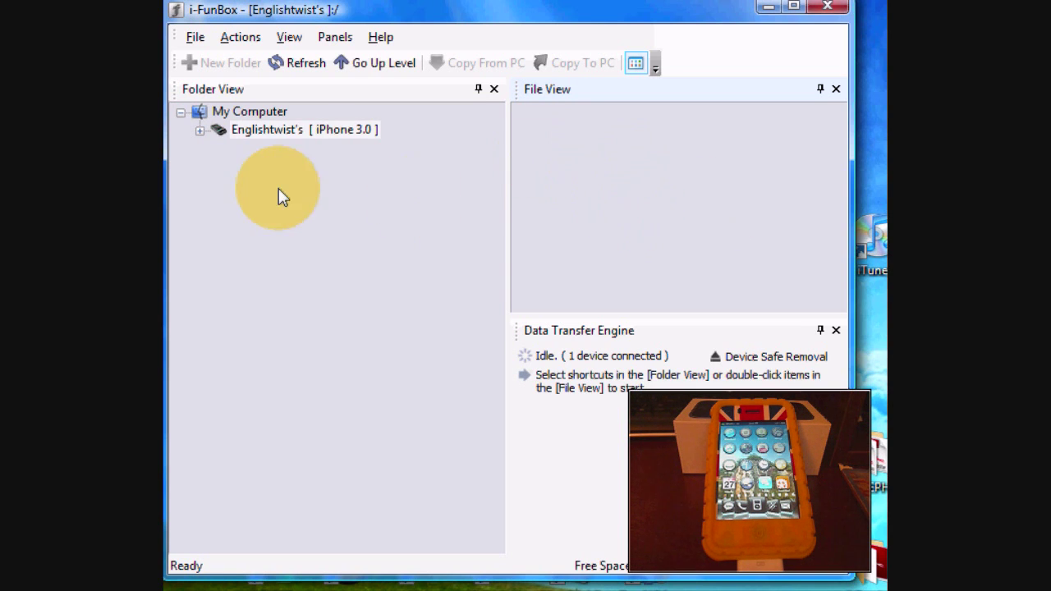
{"action": "left_click", "coordinate": [200, 130]}
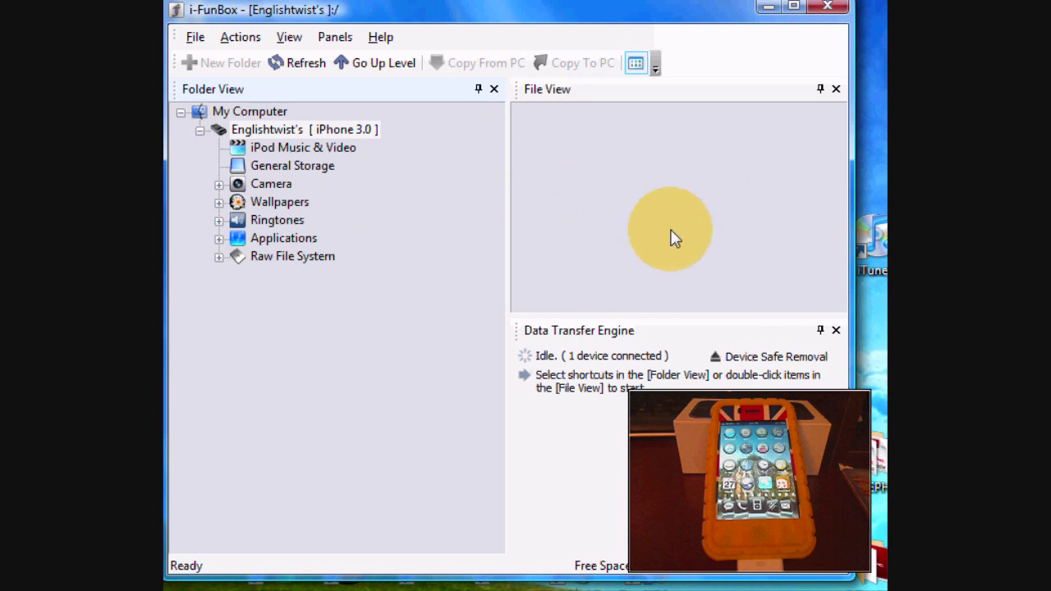
{"action": "left_click", "coordinate": [621, 341]}
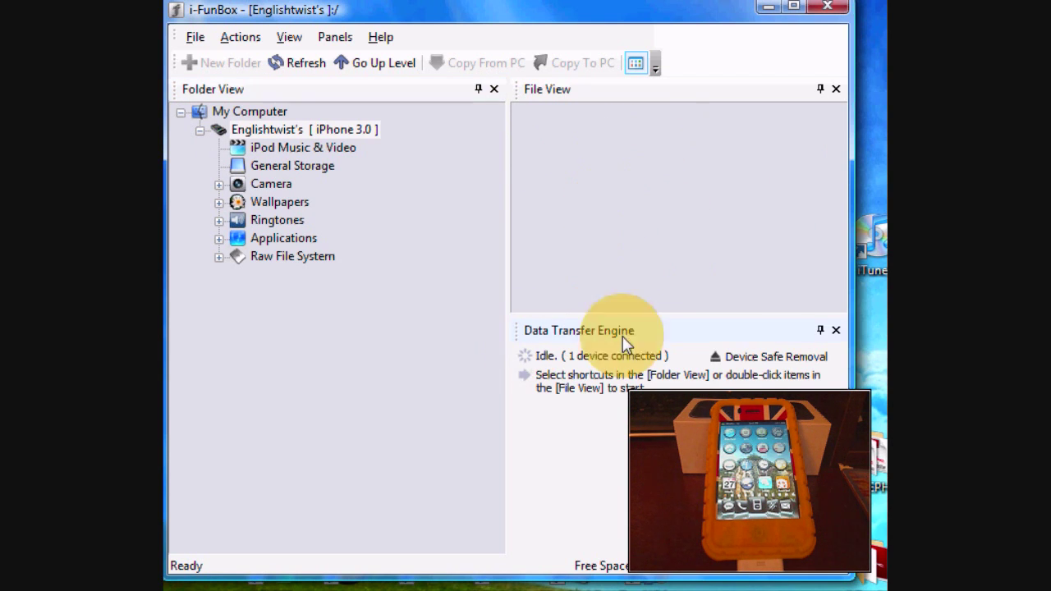
{"action": "left_click", "coordinate": [646, 280]}
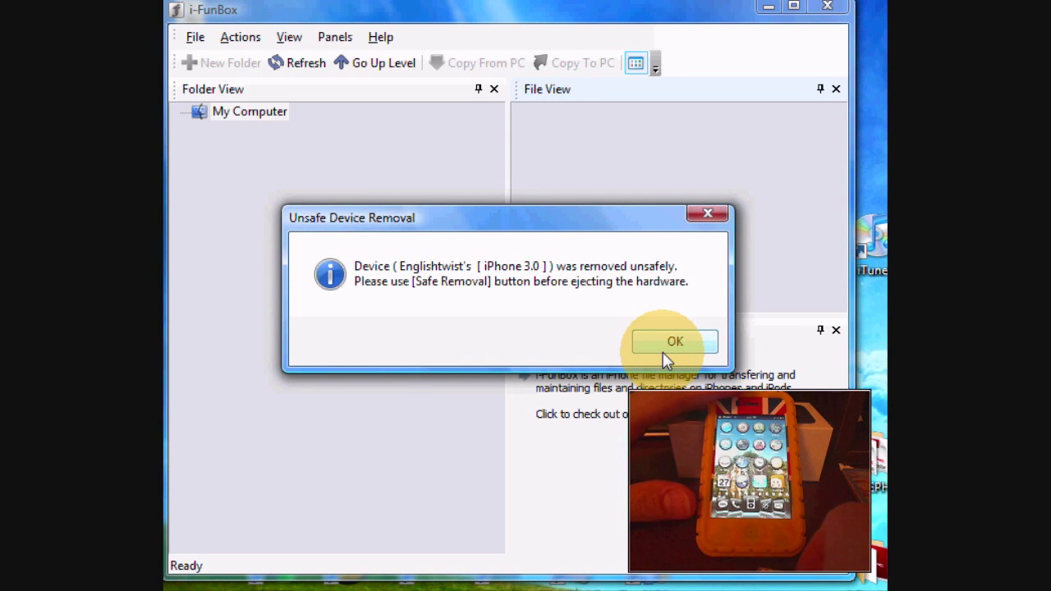
Dismiss the Unsafe Device Removal warning so the iPhone 3.0 is listed again.
{"action": "left_click", "coordinate": [666, 360]}
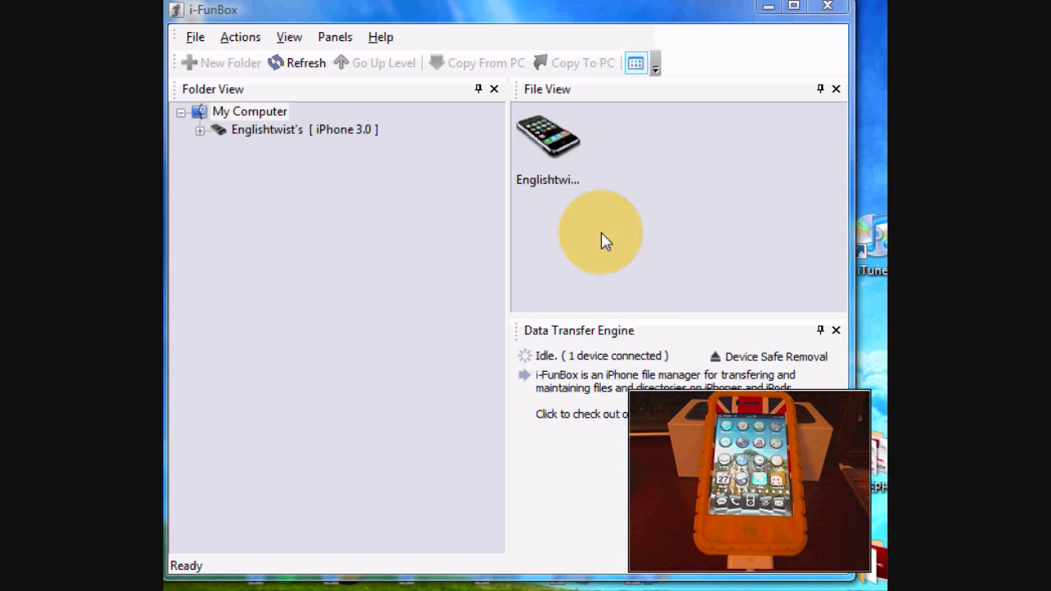
Open the iPhone and navigate via iPod Music & Video and General Storage to the Camera folder.
{"action": "left_click", "coordinate": [581, 171]}
{"action": "double_click", "coordinate": [555, 154]}
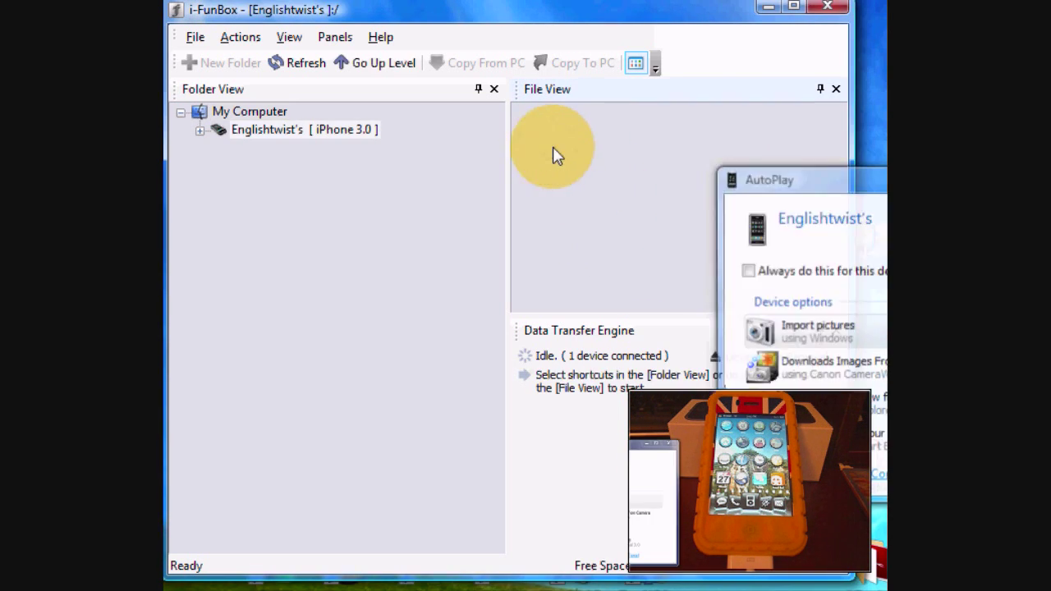
{"action": "double_click", "coordinate": [215, 131]}
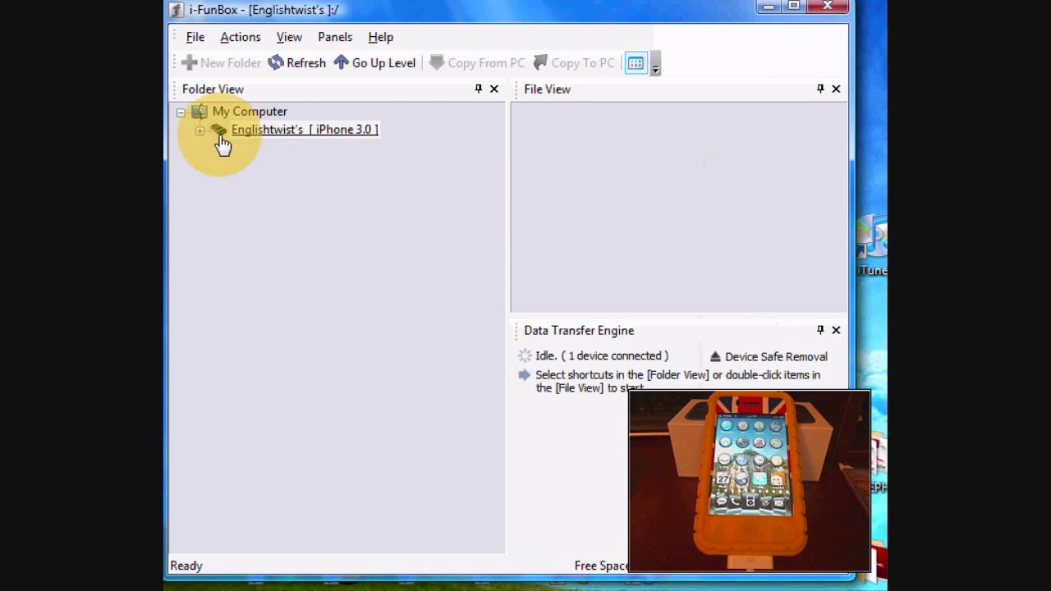
{"action": "left_click", "coordinate": [246, 149]}
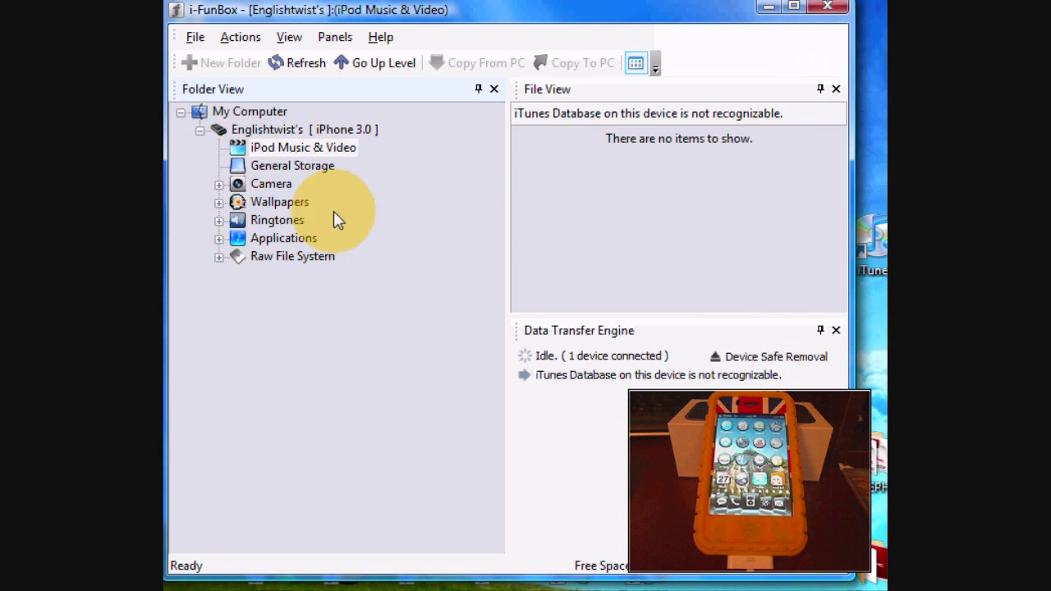
{"action": "left_click", "coordinate": [278, 167]}
{"action": "left_click", "coordinate": [282, 186]}
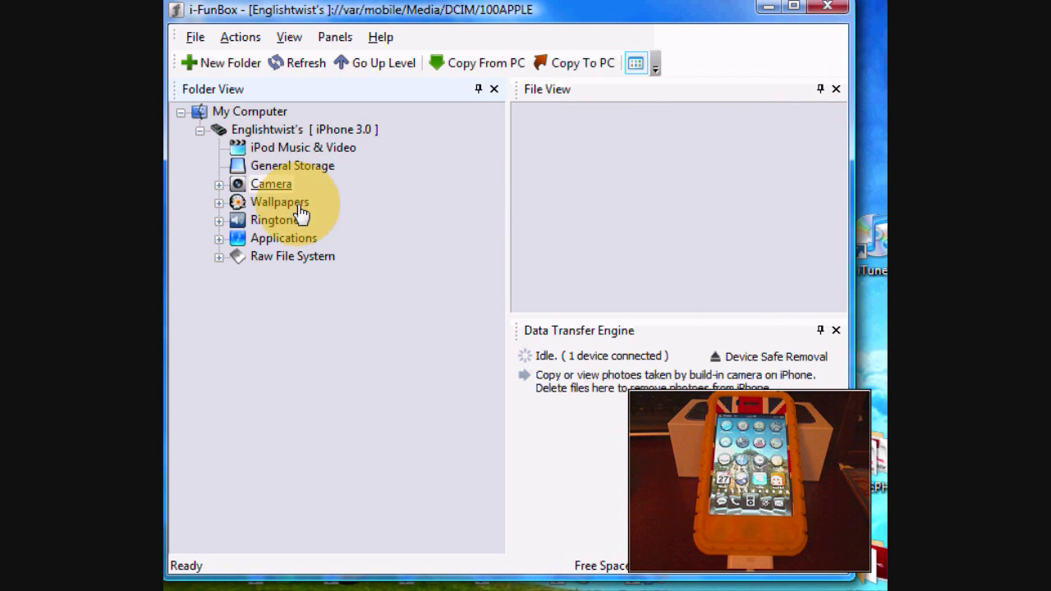
{"action": "left_click", "coordinate": [218, 184]}
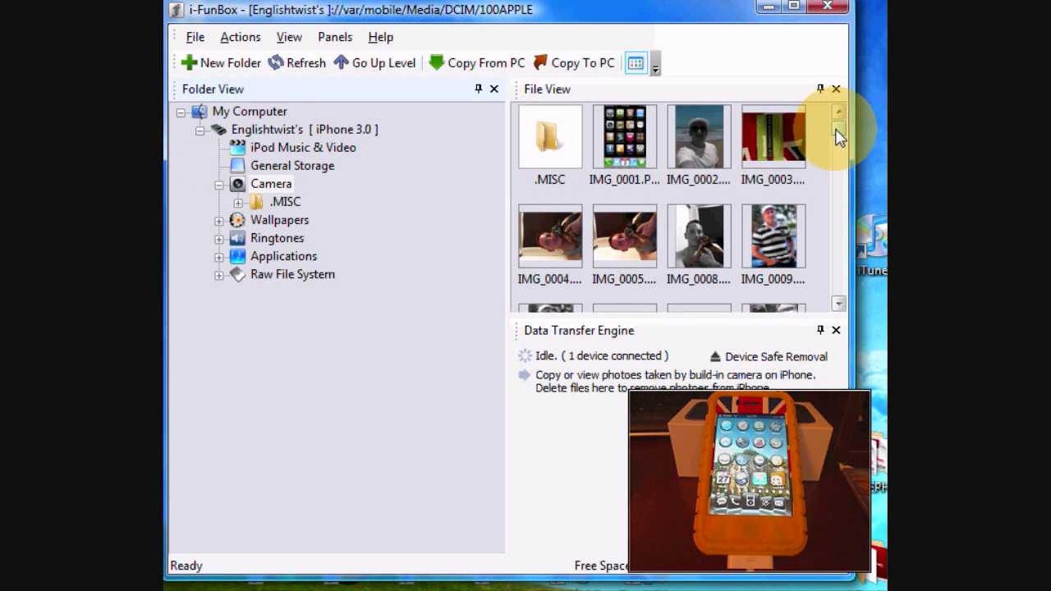
Scroll the Camera files down to IMG_0144–IMG_0148, select the IMG_0146.MOV video, then collapse Camera.
{"action": "left_click_drag", "start_coordinate": [838, 133], "coordinate": [847, 289]}
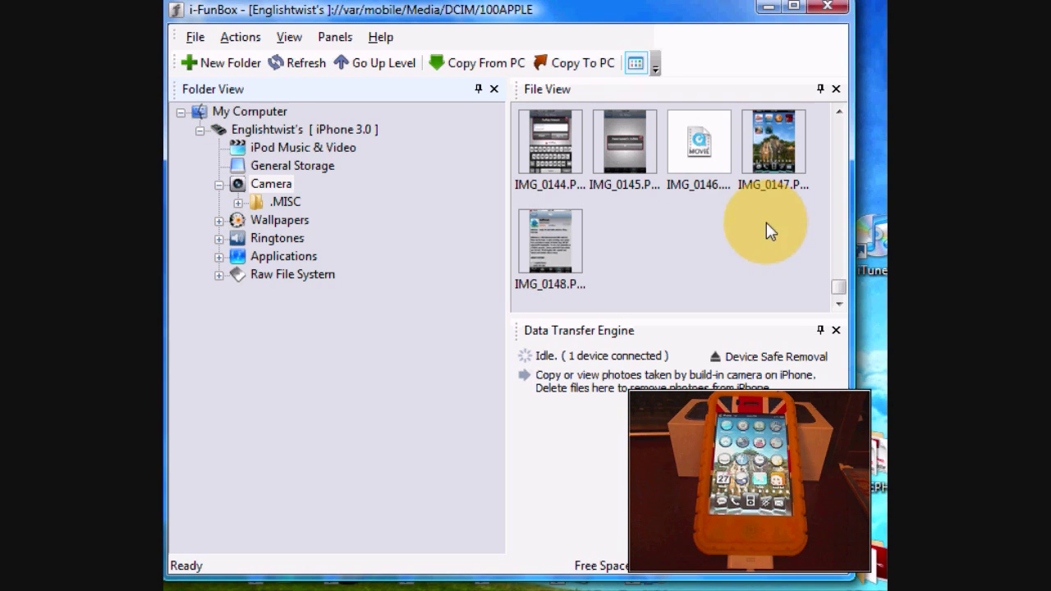
{"action": "left_click", "coordinate": [719, 179]}
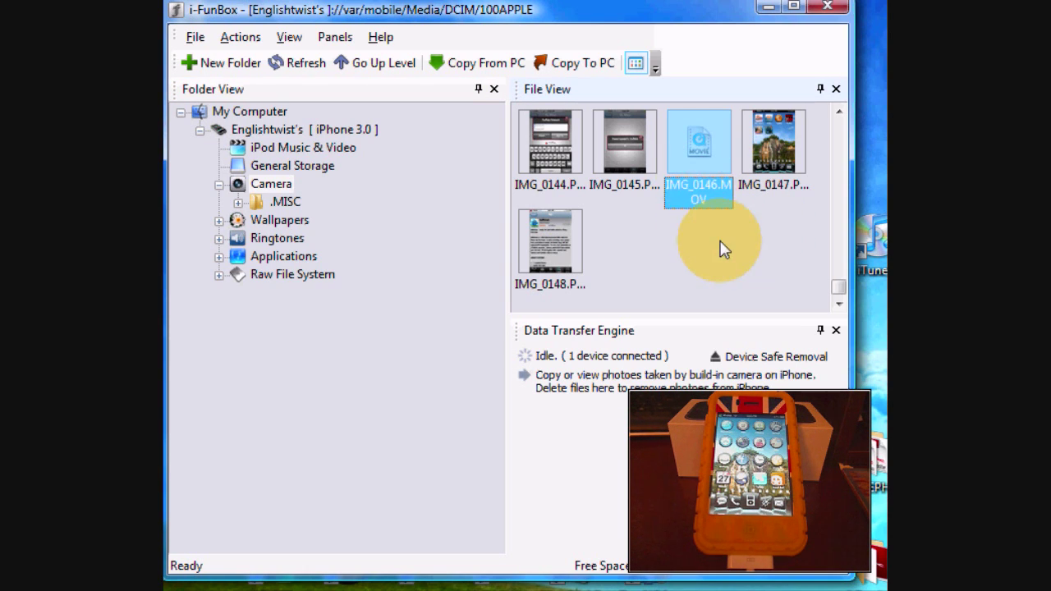
{"action": "left_click", "coordinate": [703, 181], "text": "ctrl"}
{"action": "left_click", "coordinate": [703, 182]}
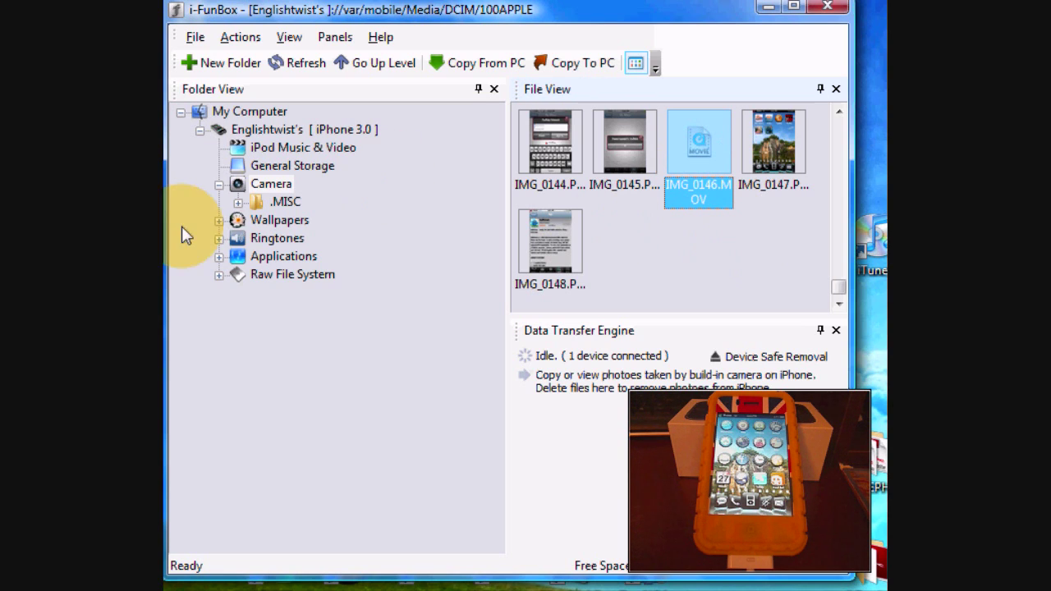
{"action": "left_click", "coordinate": [219, 220]}
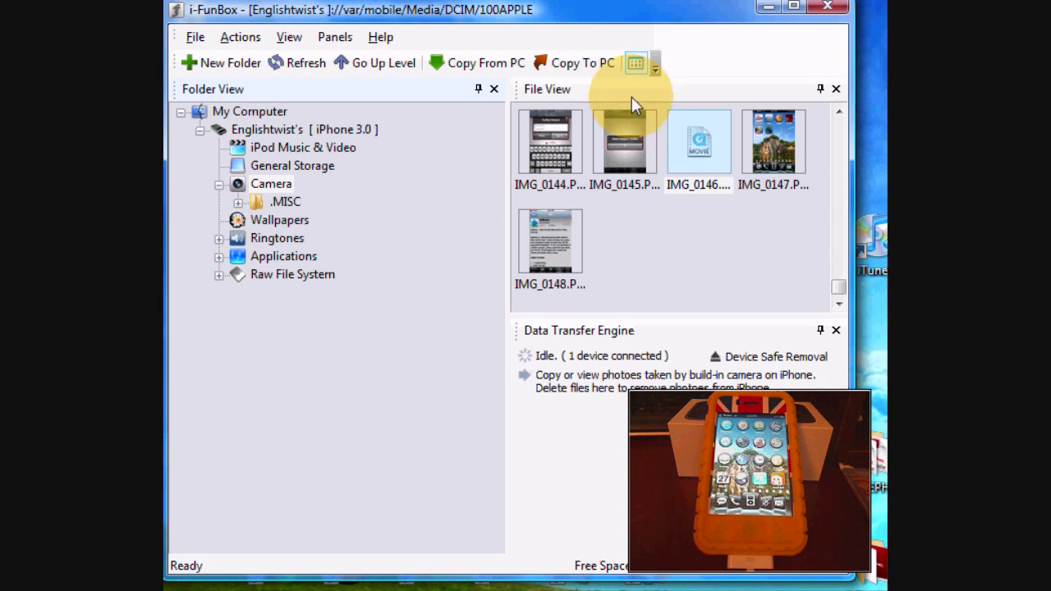
{"action": "left_click", "coordinate": [682, 261]}
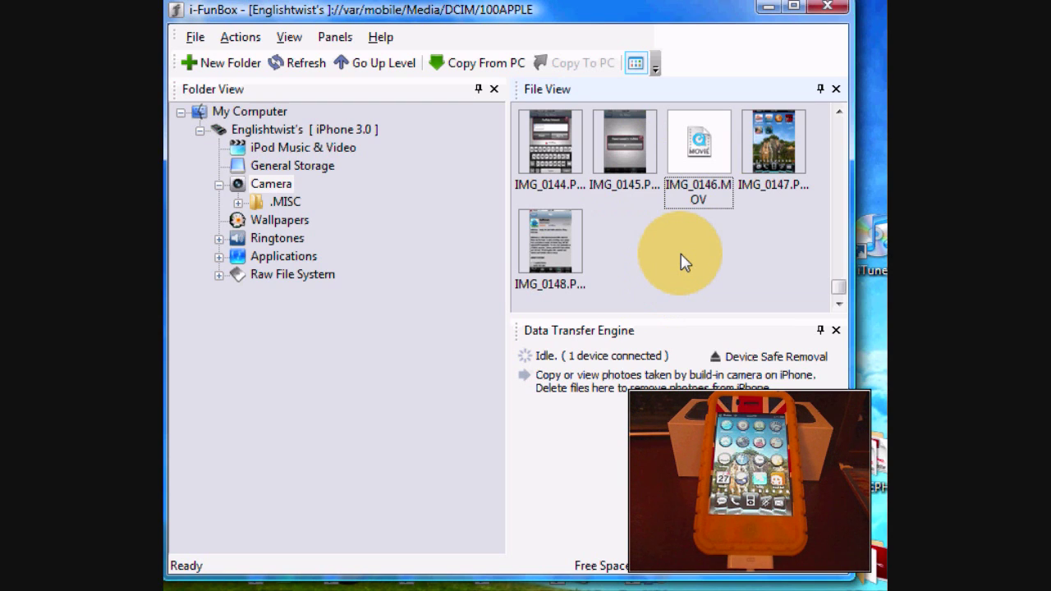
{"action": "left_click", "coordinate": [218, 184]}
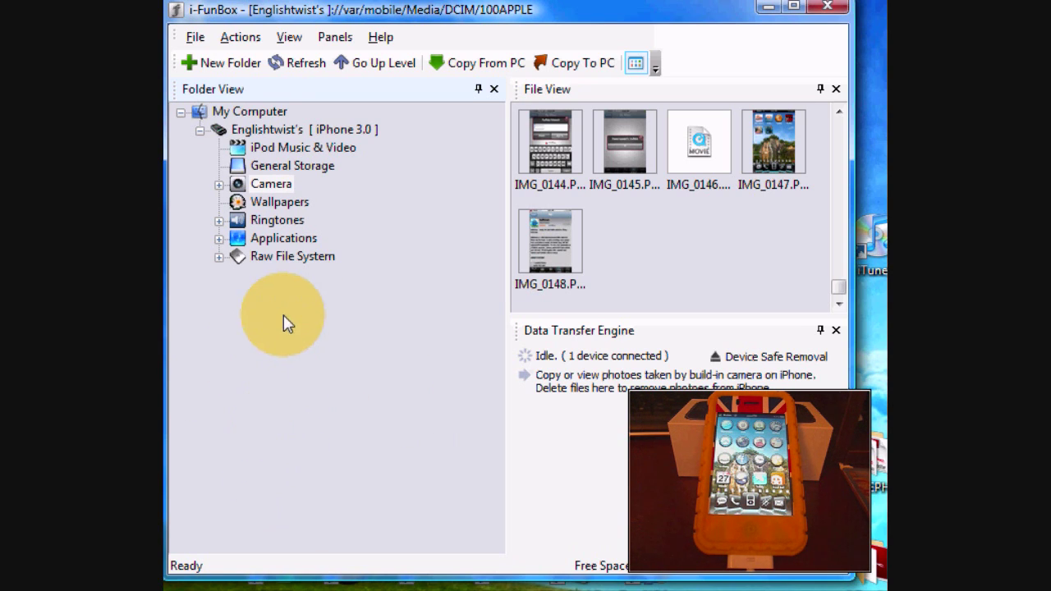
Expand the Applications folder to browse the installed app folders, then collapse it.
{"action": "left_click", "coordinate": [220, 239]}
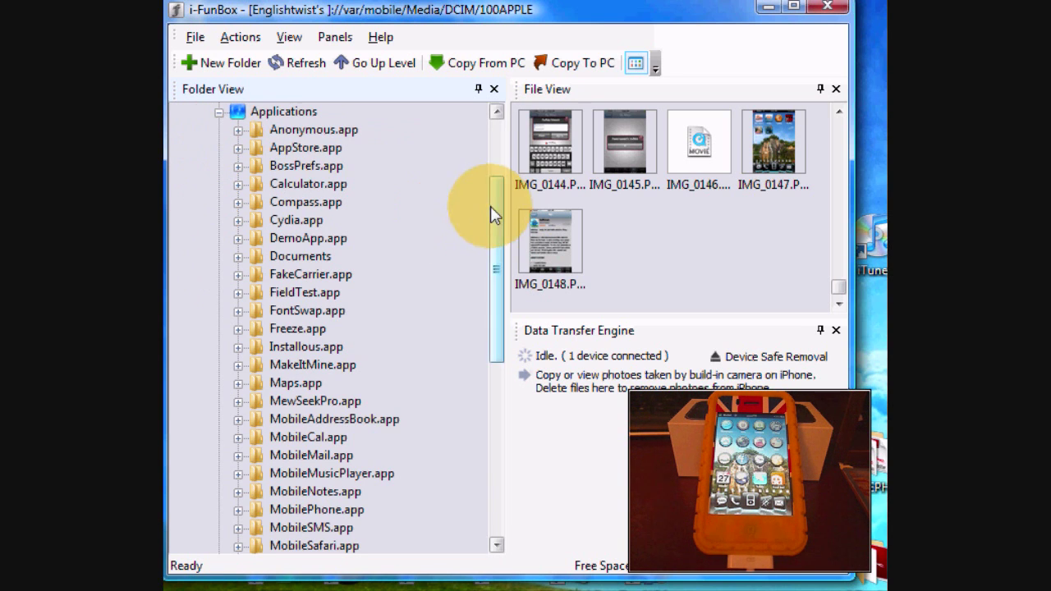
{"action": "left_click_drag", "start_coordinate": [495, 216], "coordinate": [493, 146]}
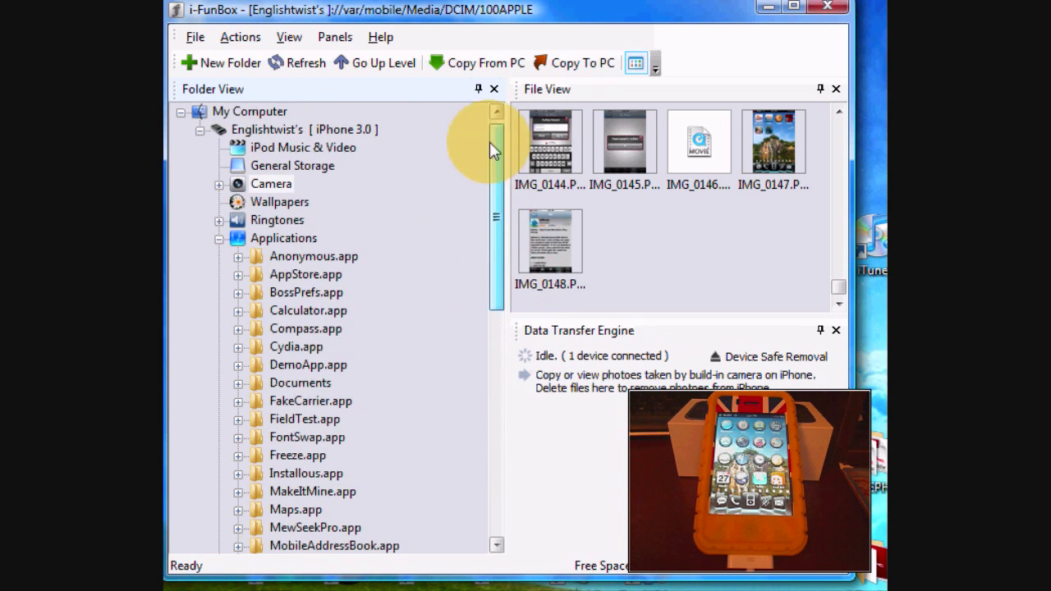
{"action": "left_click", "coordinate": [219, 239]}
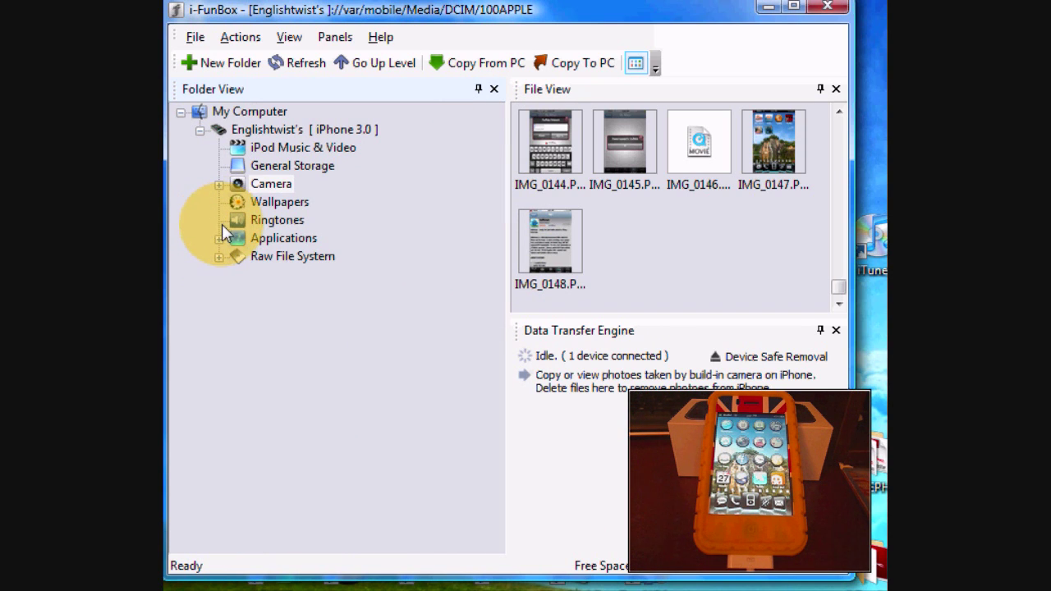
Copy the Alarm.m4r ringtone's path from Ringtones, quit iTunes, and show the Wallpapers folder.
{"action": "left_click", "coordinate": [239, 222]}
{"action": "right_click", "coordinate": [552, 151]}
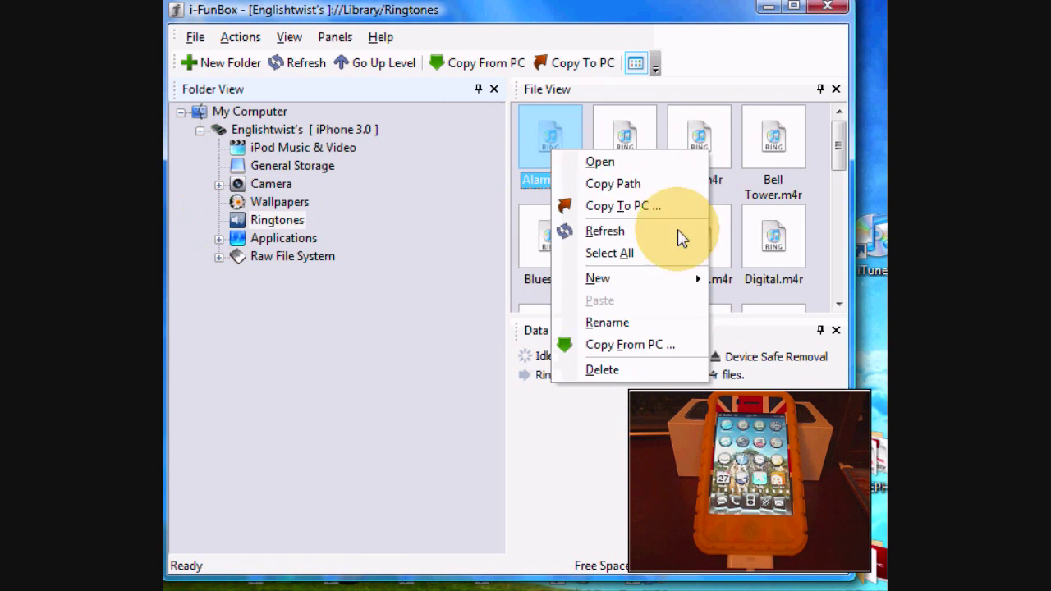
{"action": "left_click", "coordinate": [643, 183]}
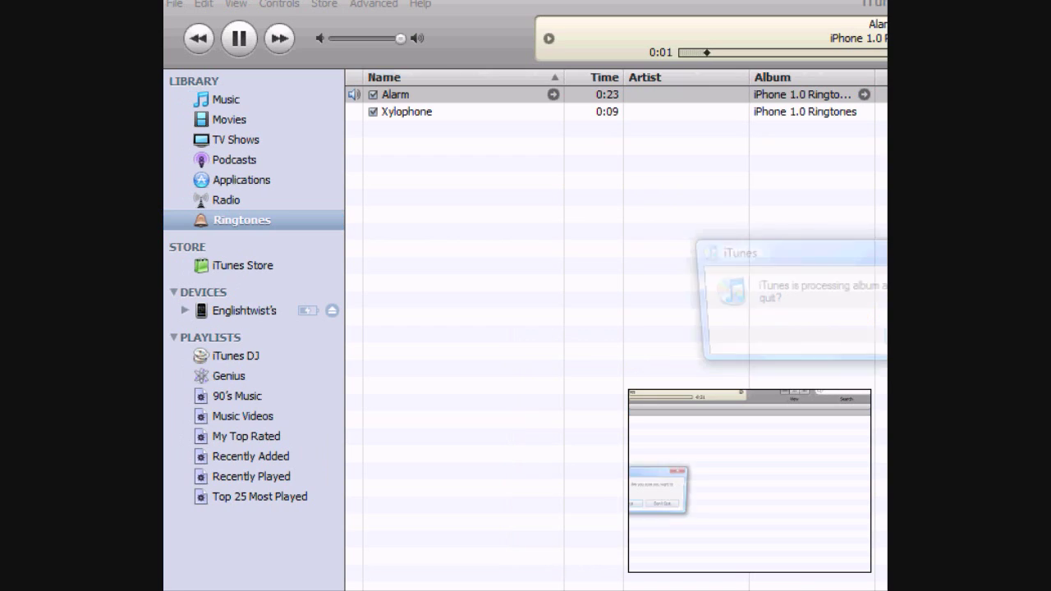
{"action": "left_click", "coordinate": [880, 343]}
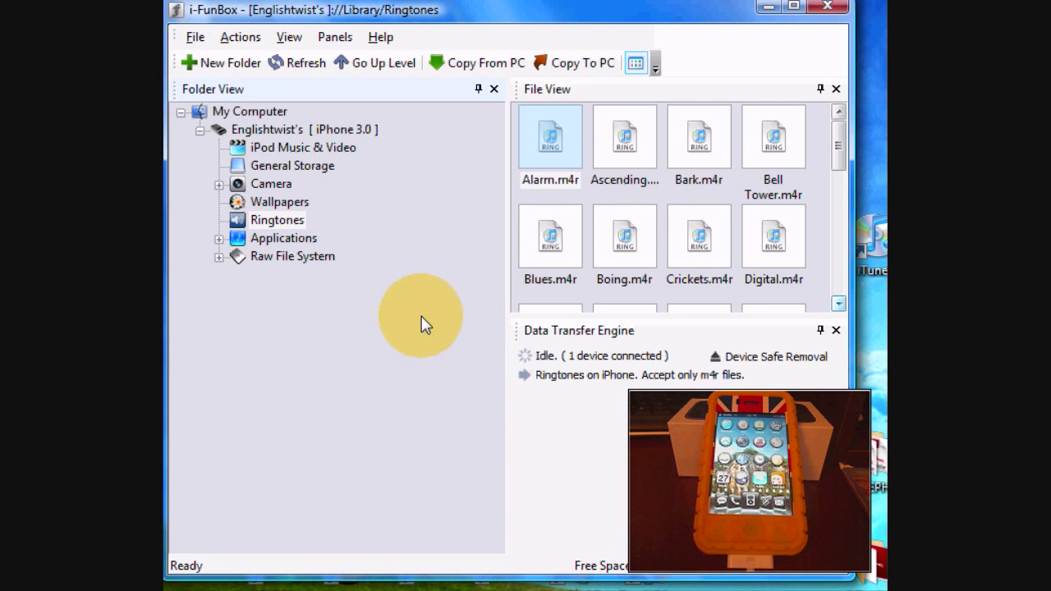
{"action": "left_click", "coordinate": [279, 203]}
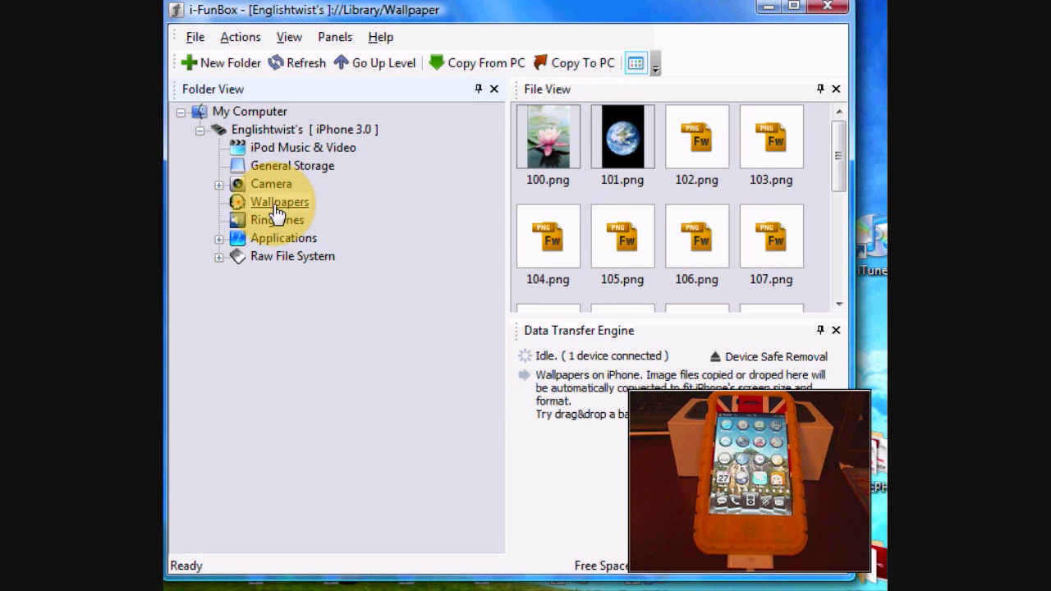
Scroll the wallpaper thumbnails, then collapse the iPhone node and My Computer.
{"action": "mouse_move", "coordinate": [839, 139]}
{"action": "left_mouse_down"}
{"action": "mouse_move", "coordinate": [869, 254]}
{"action": "mouse_move", "coordinate": [847, 148]}
{"action": "left_mouse_up"}
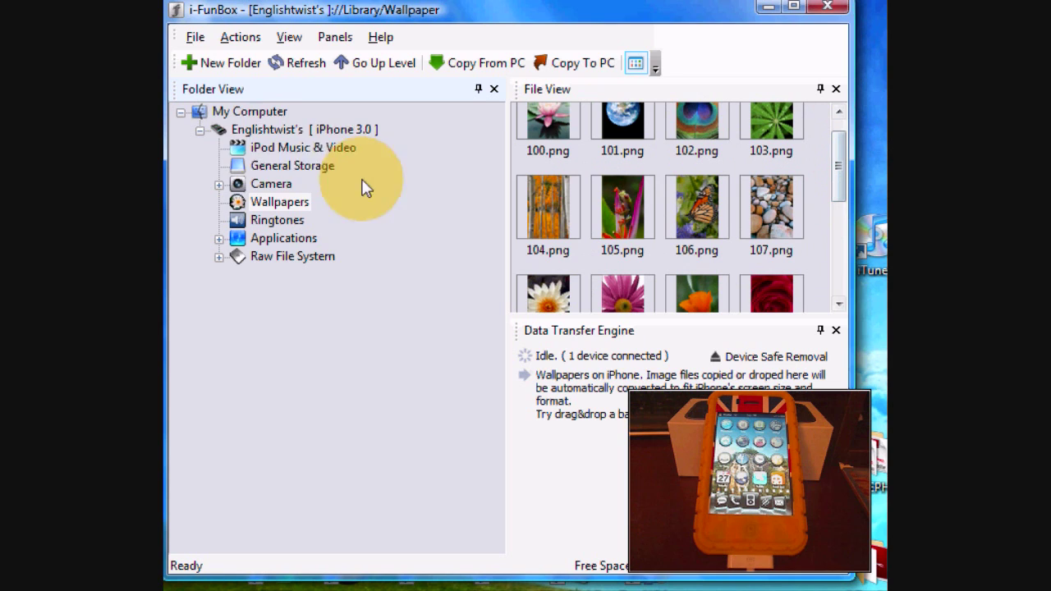
{"action": "left_click", "coordinate": [199, 130]}
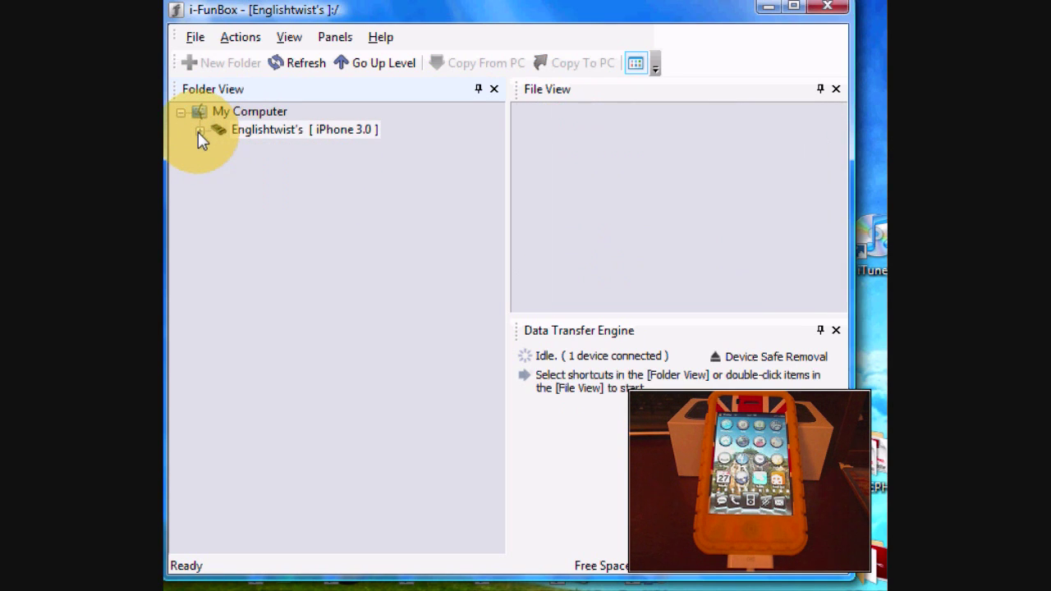
{"action": "left_click", "coordinate": [181, 112]}
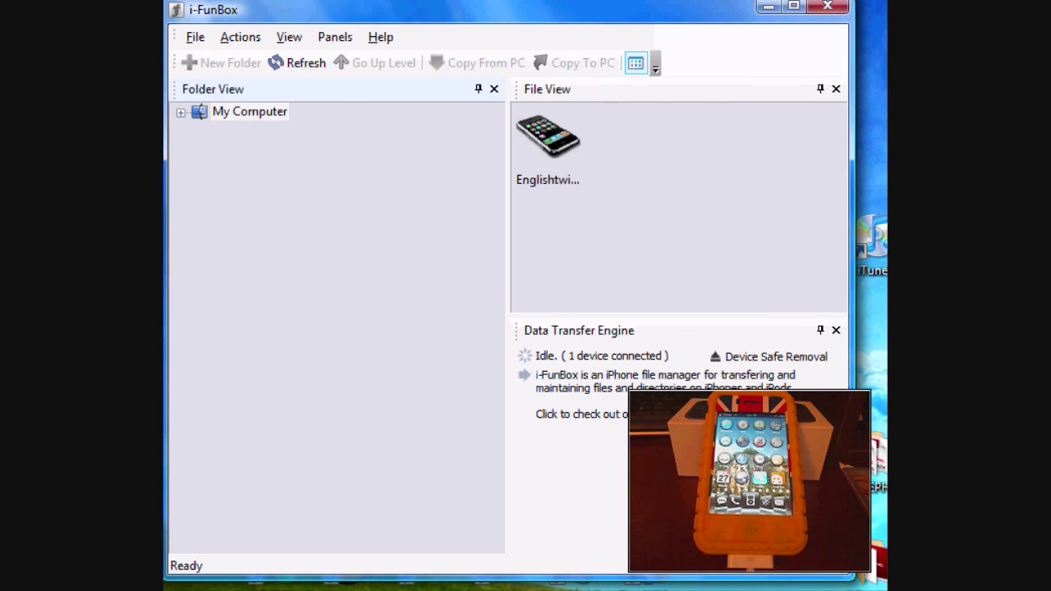